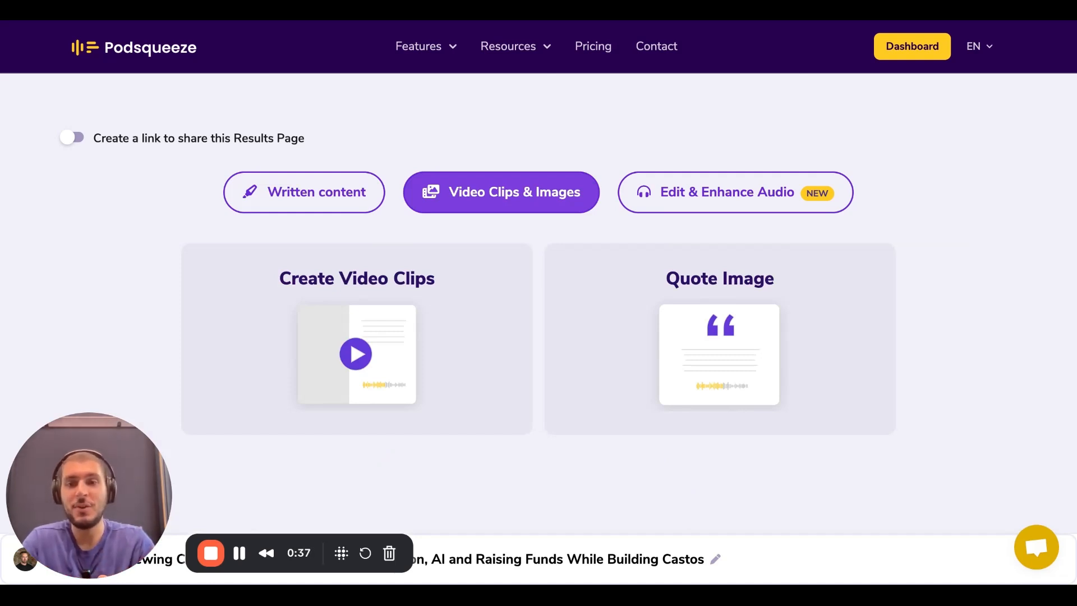
Open the episode's Edit & Enhance Audio section and bring up its transcript editor
click(819, 192)
scroll(895, 176, down, 2)
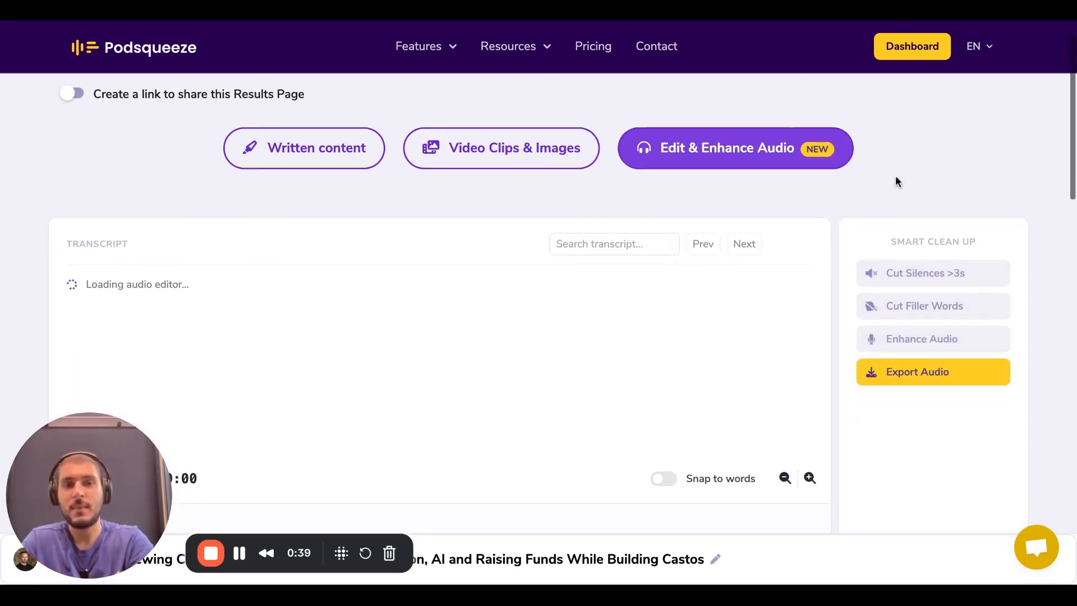
scroll(896, 180, down, 1)
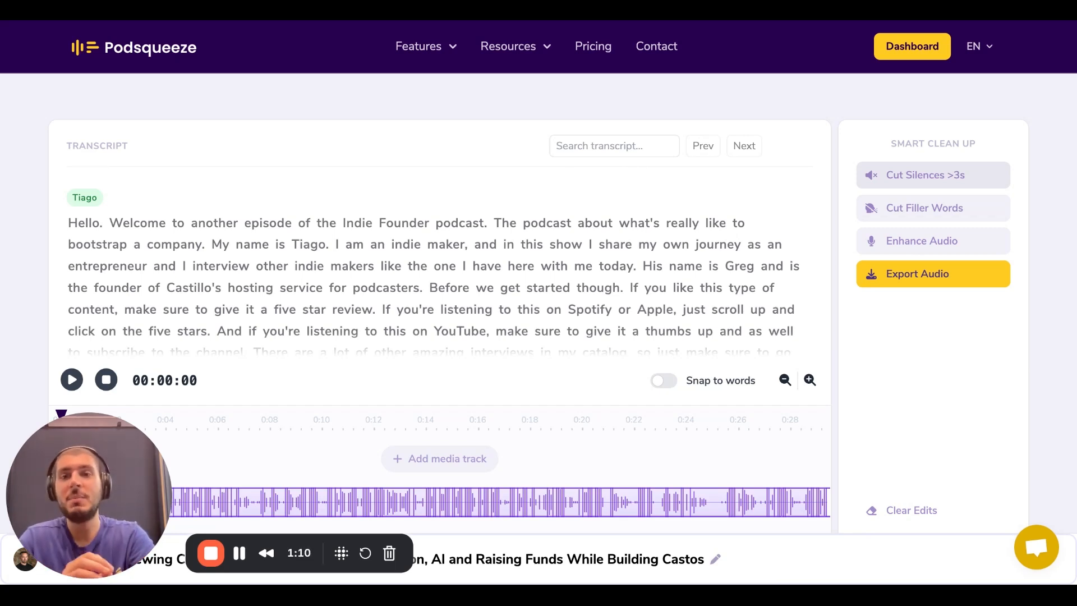
Play the episode audio from the opening word "Hello." and pause it after a few seconds
scroll(572, 214, down, 1)
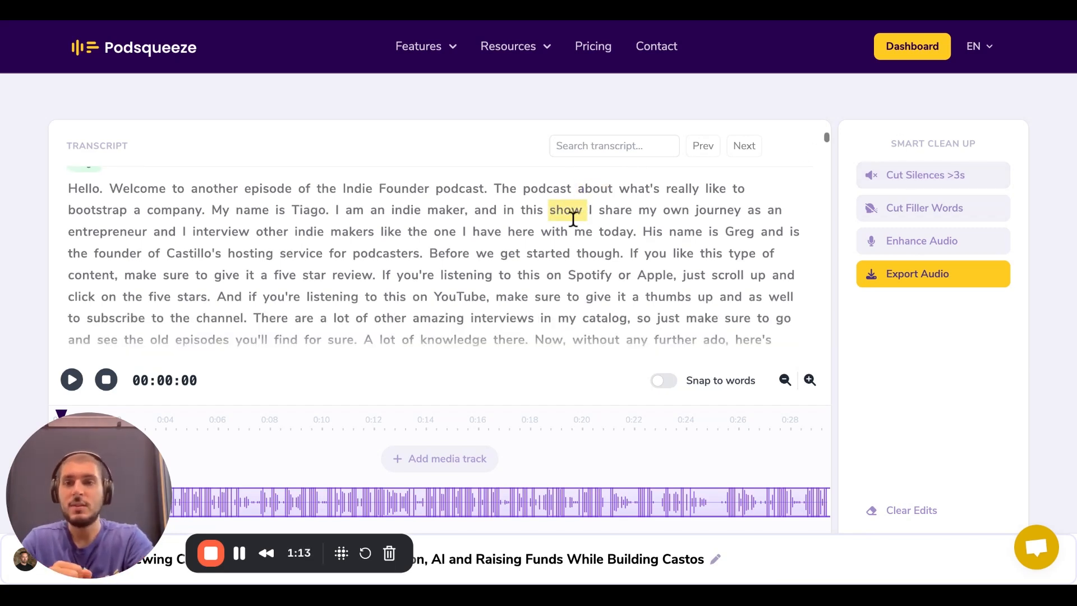
click(90, 191)
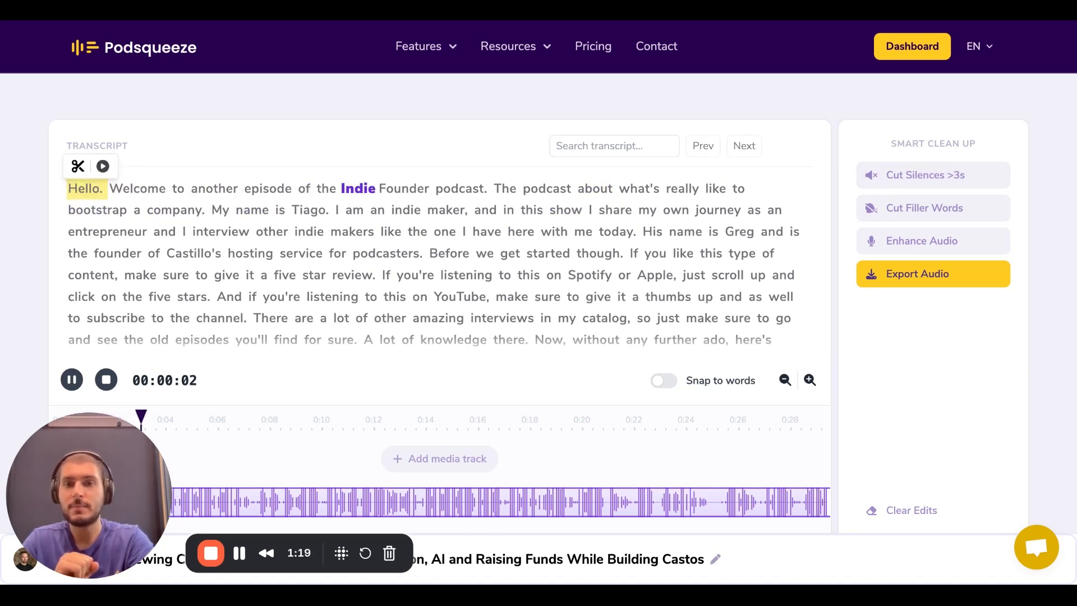
click(72, 379)
Cut the sentence "Welcome to another episode of the Indie Founder podcast." from the audio and preview the result from "Hello."
scroll(290, 334, up, 1)
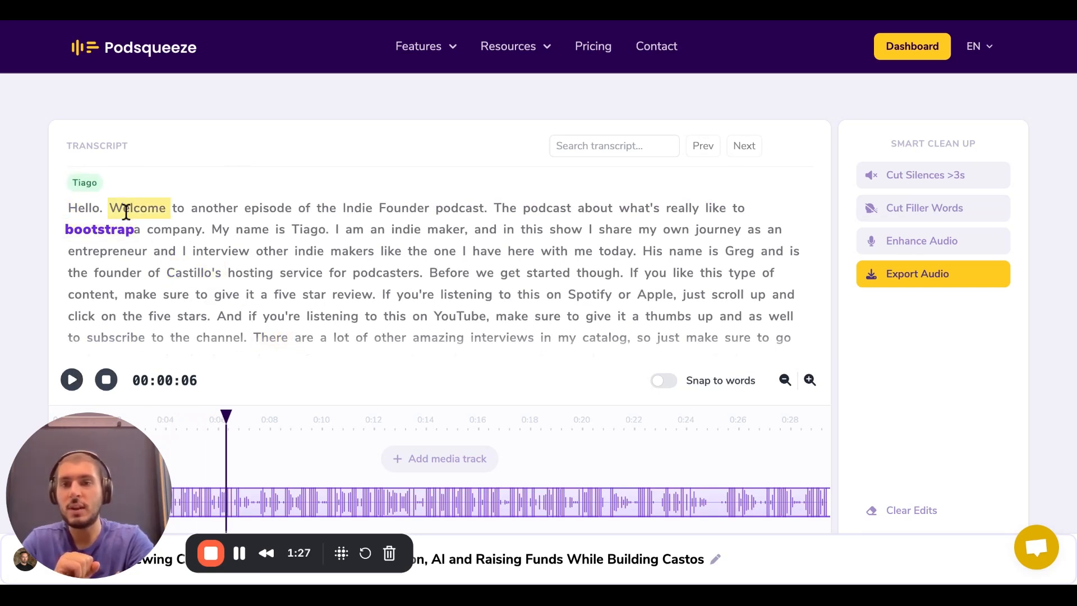
drag(124, 211, 452, 209)
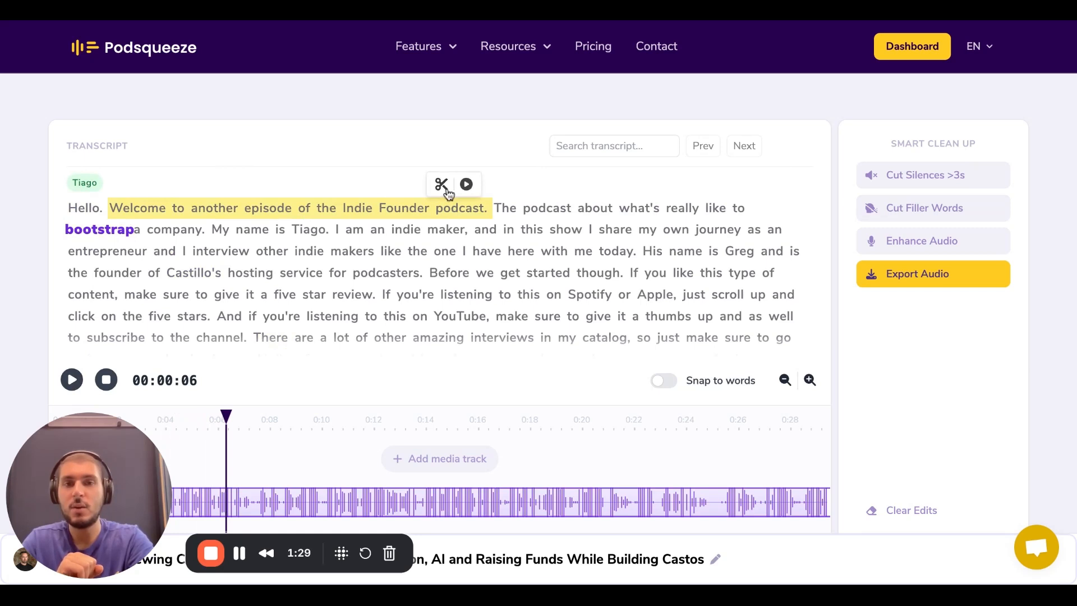
click(442, 185)
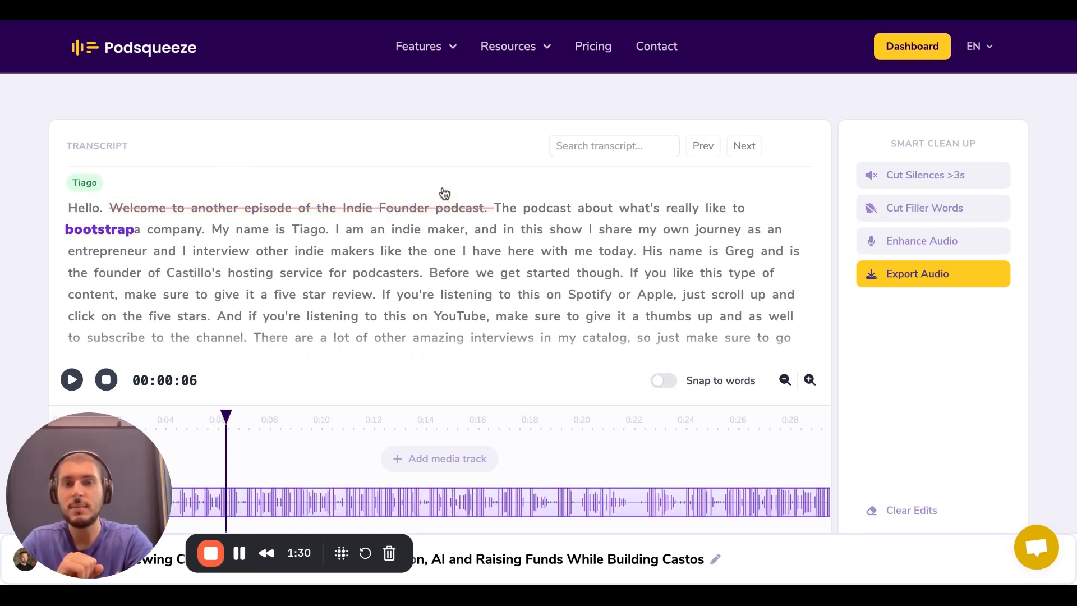
click(84, 209)
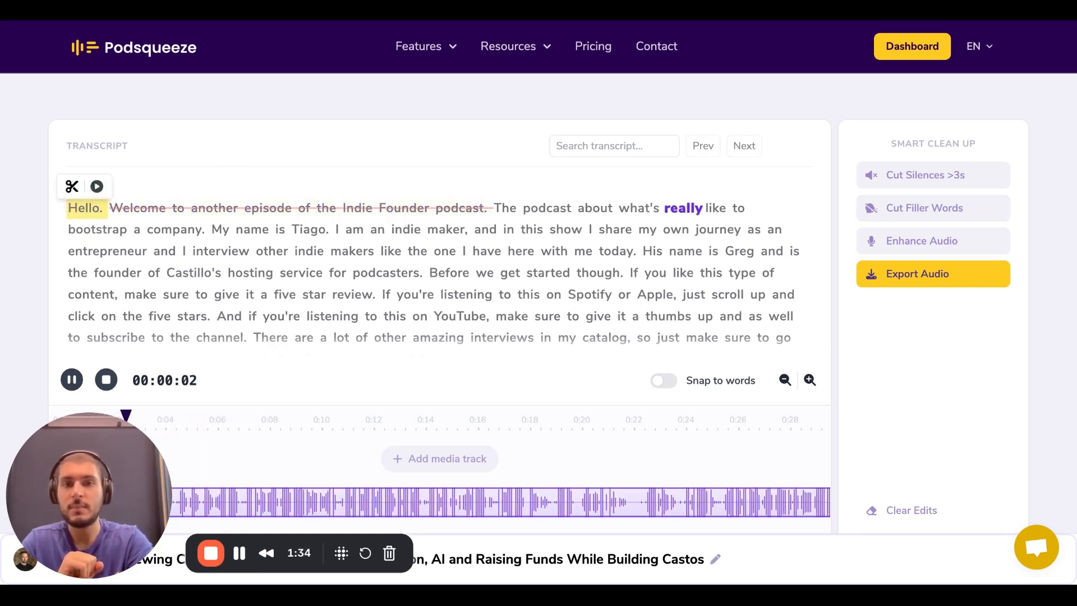
click(72, 380)
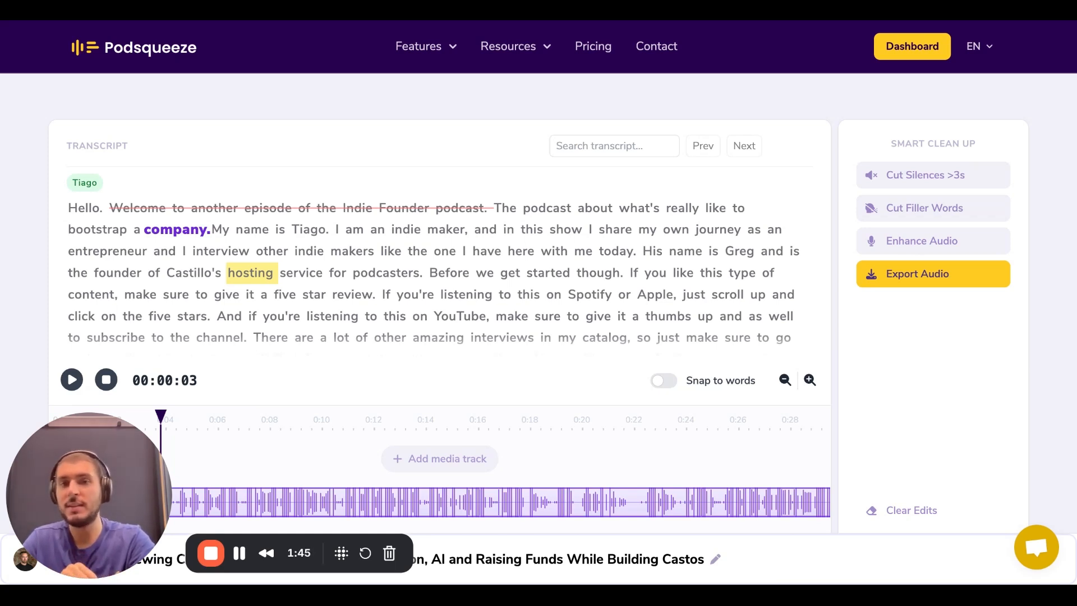
Restore the cut sentence "Welcome to another episode of the Indie Founder podcast." in the transcript
drag(483, 208, 160, 207)
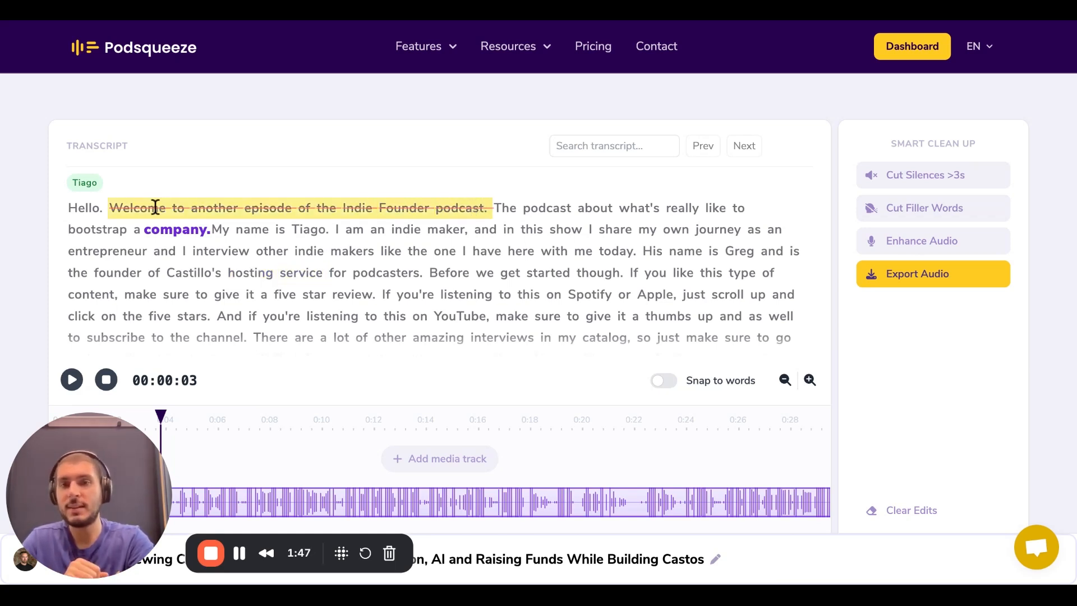
click(129, 182)
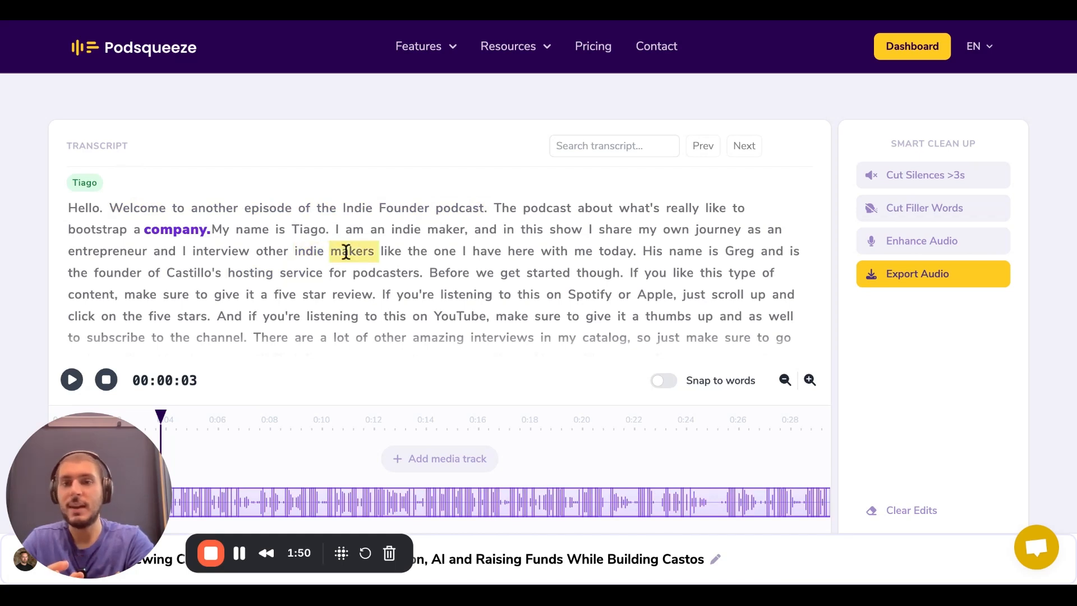
Search the transcript for "podcast" and advance to the third match
scroll(427, 252, down, 1)
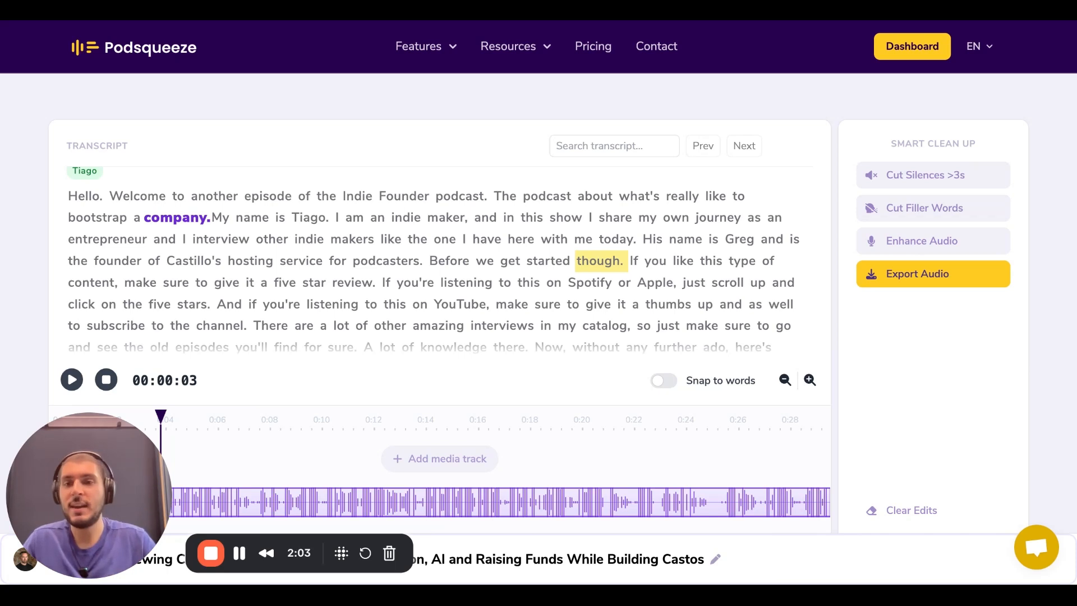
click(614, 151)
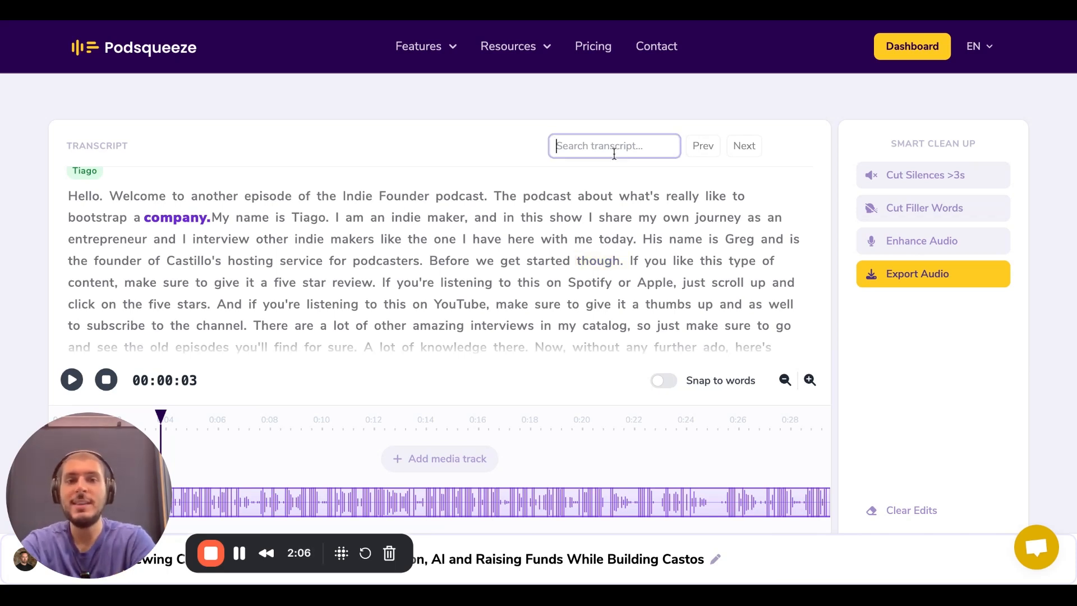
text(podcast)
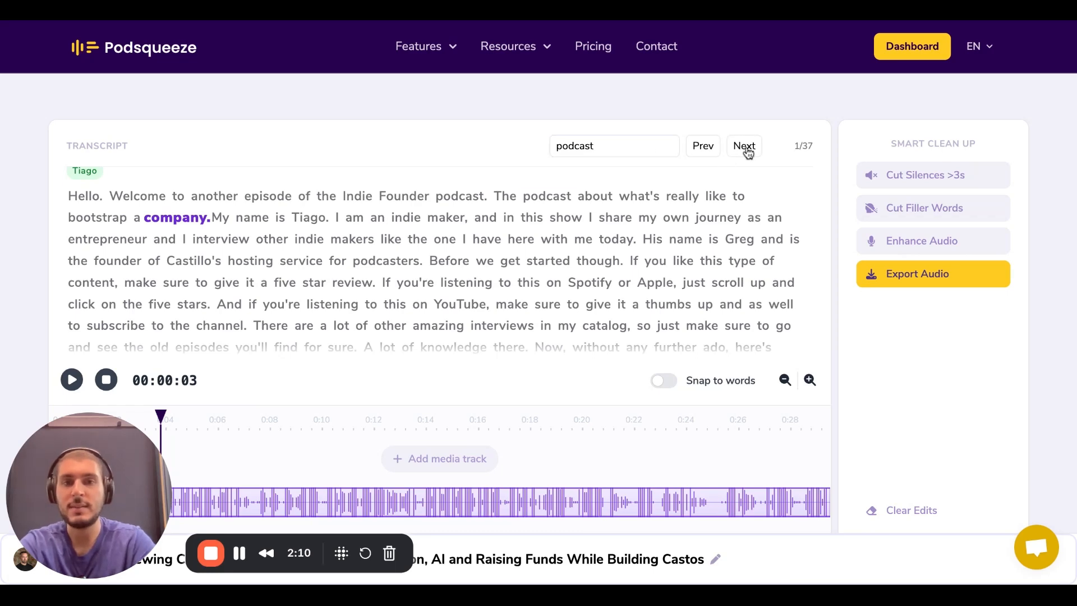
click(745, 147)
click(744, 147)
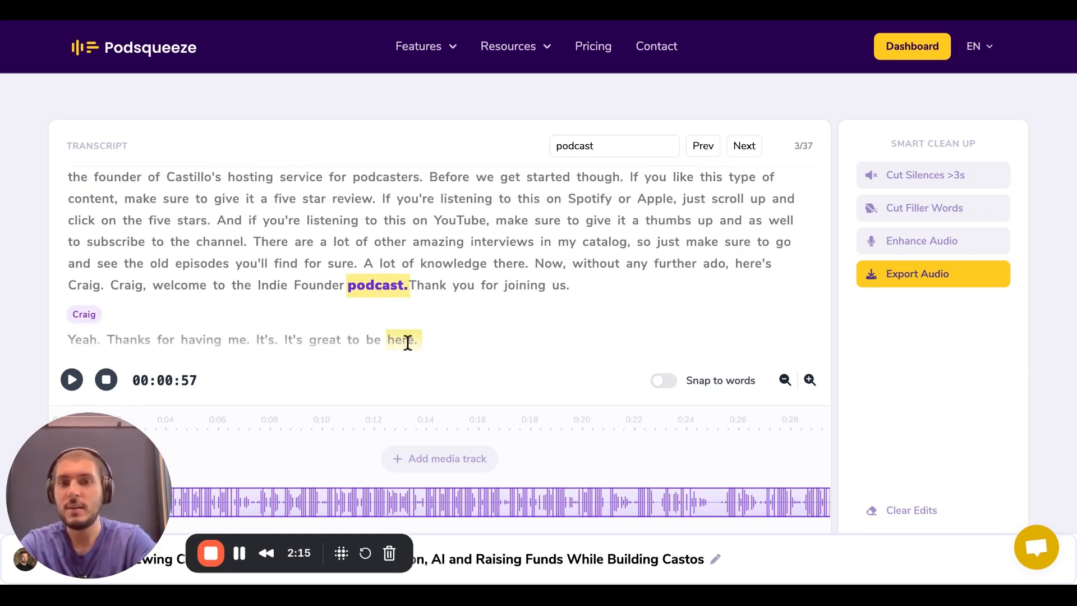
Play the audio around the third "podcast" match and pause playback
click(395, 288)
click(407, 263)
click(72, 380)
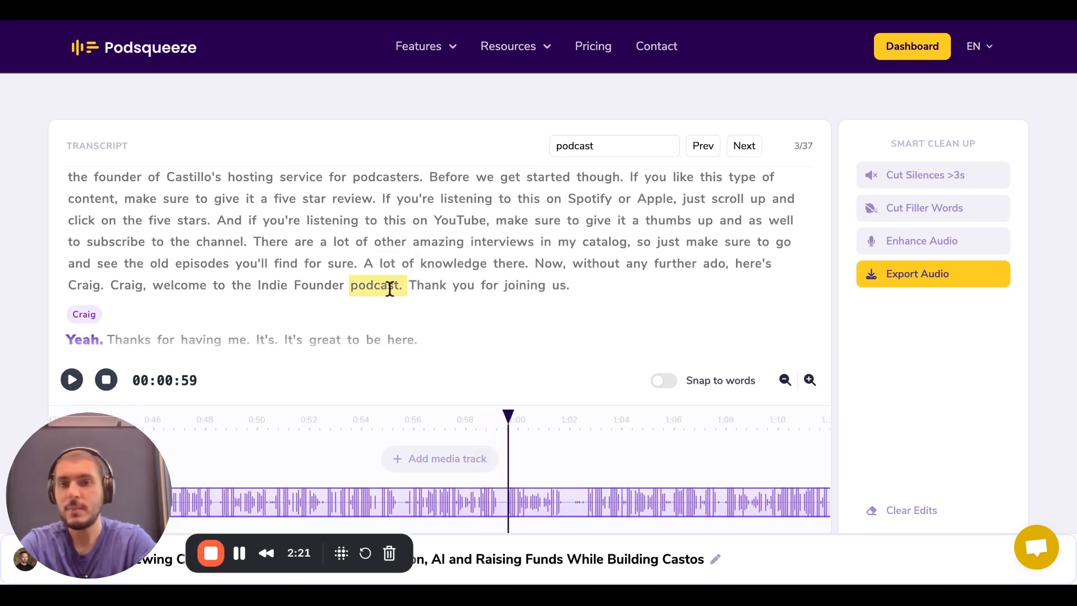
Examine how the transcript is divided by speaker, and return to the beginning of the episode
scroll(390, 289, down, 1)
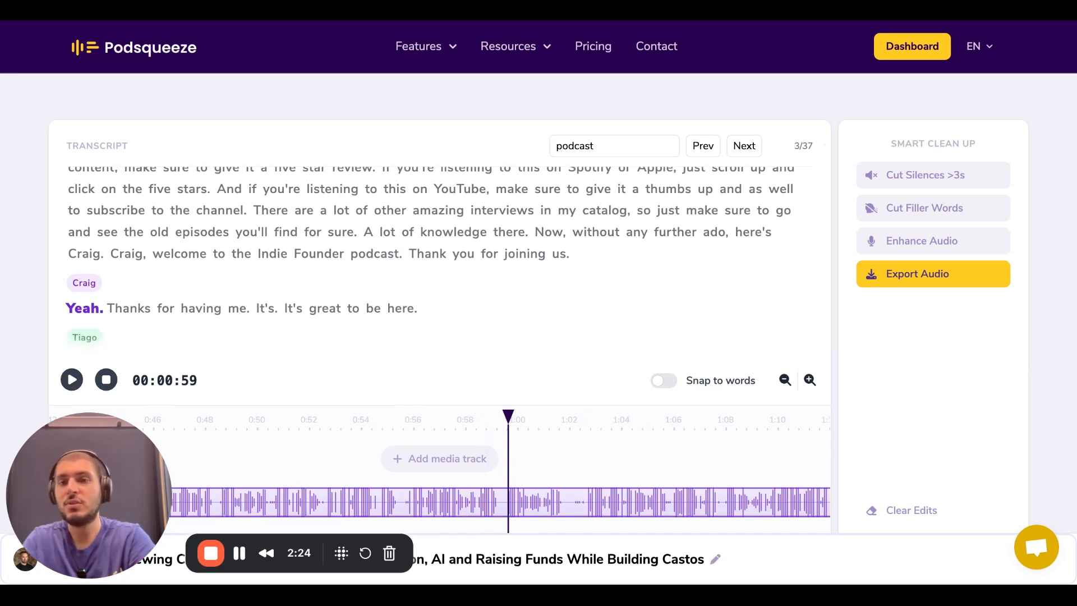
scroll(207, 280, down, 1)
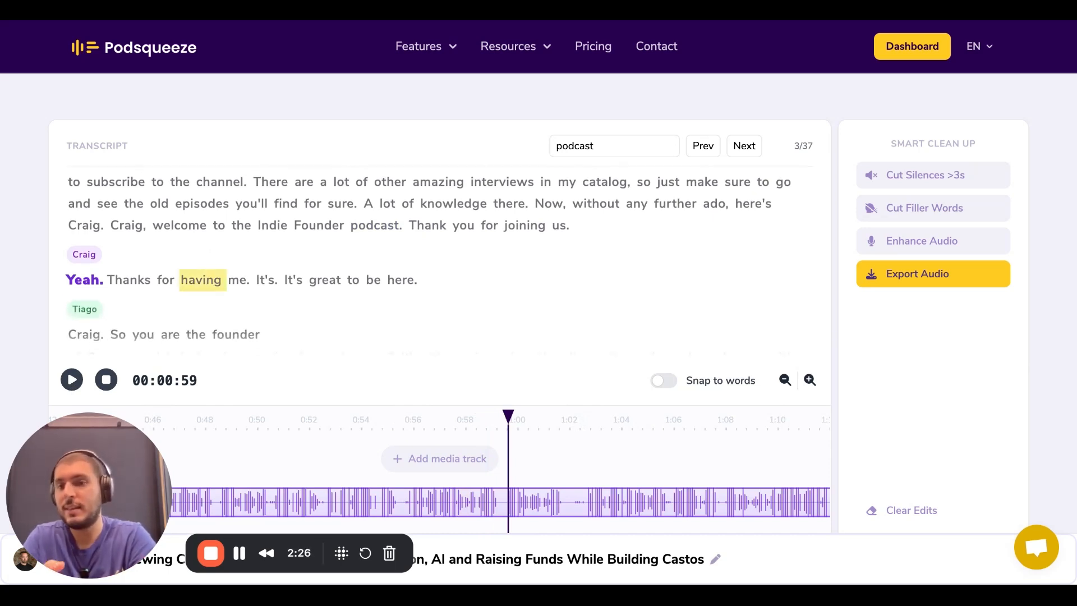
scroll(96, 249, down, 1)
scroll(95, 251, down, 2)
scroll(93, 255, down, 1)
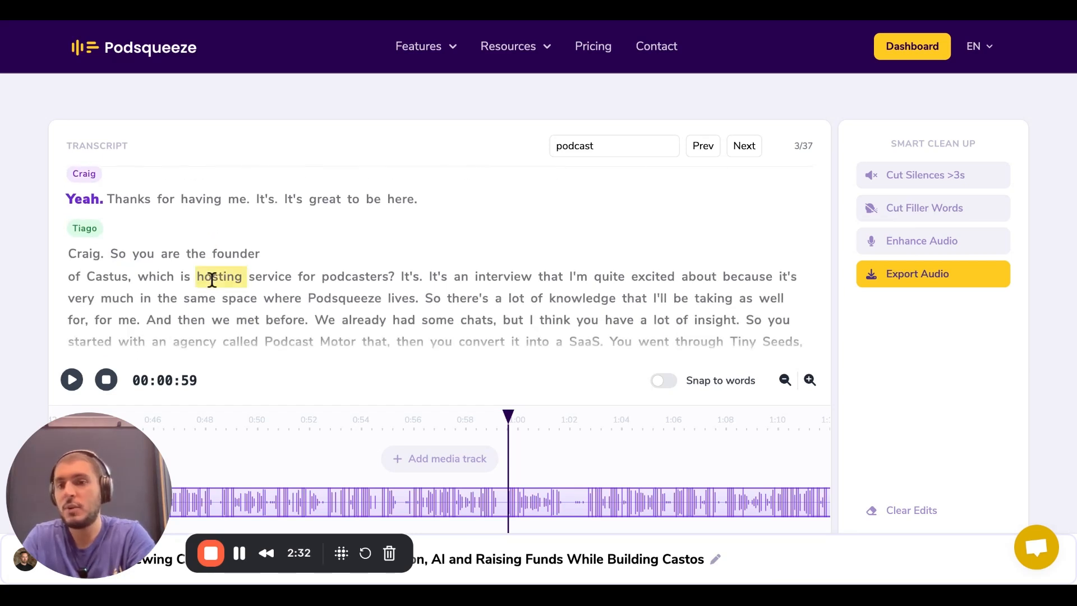
scroll(212, 279, up, 1)
scroll(236, 272, up, 6)
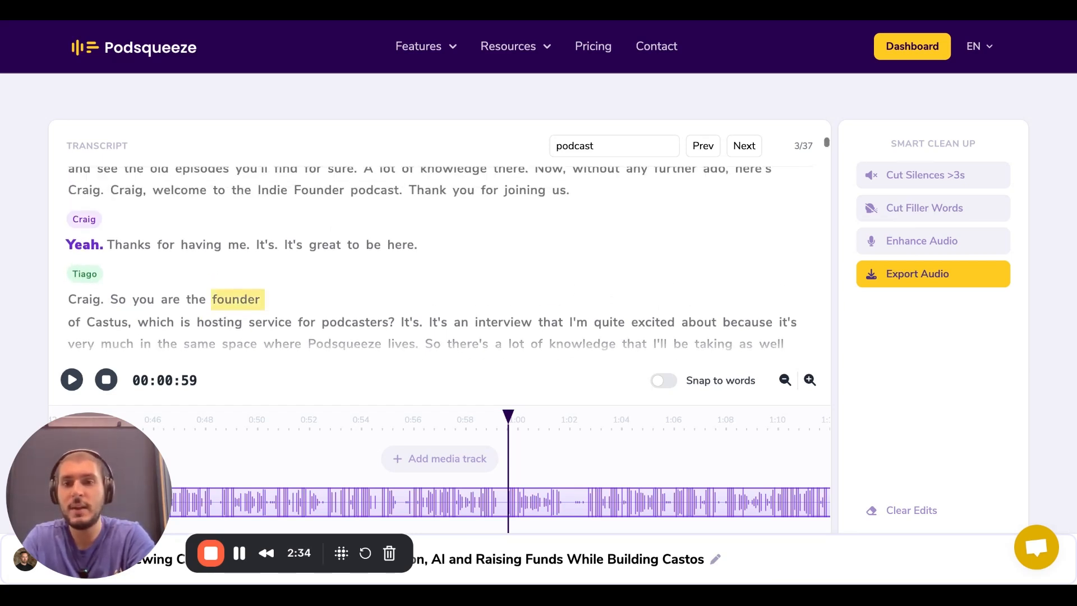
scroll(194, 292, up, 1)
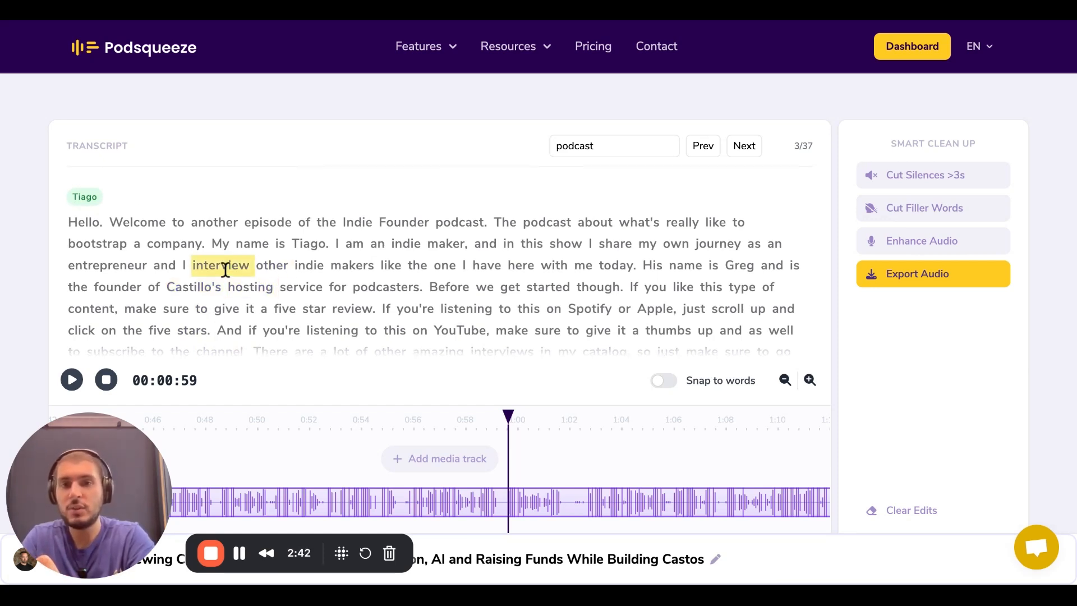
Cut the words "interview other indie makers like" from the introduction and preview the audio around the cut
drag(225, 270, 402, 266)
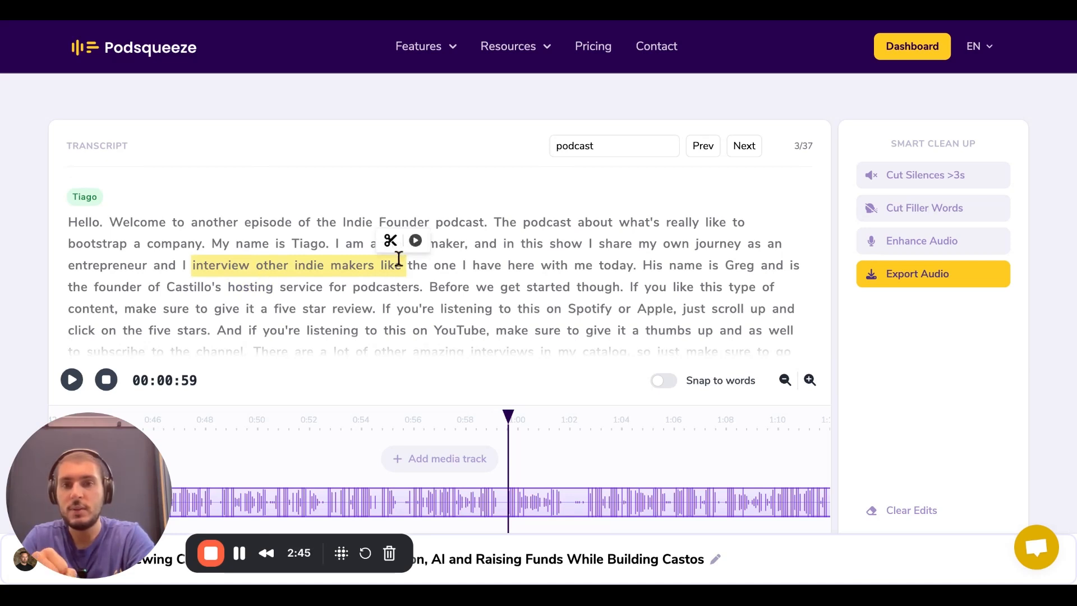
click(390, 240)
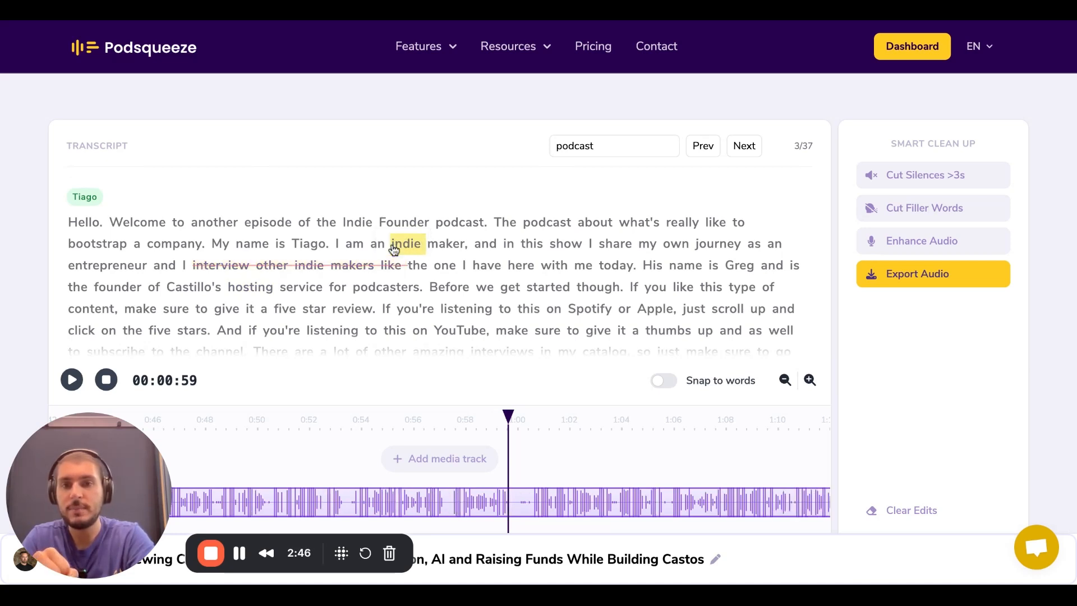
click(182, 270)
click(129, 268)
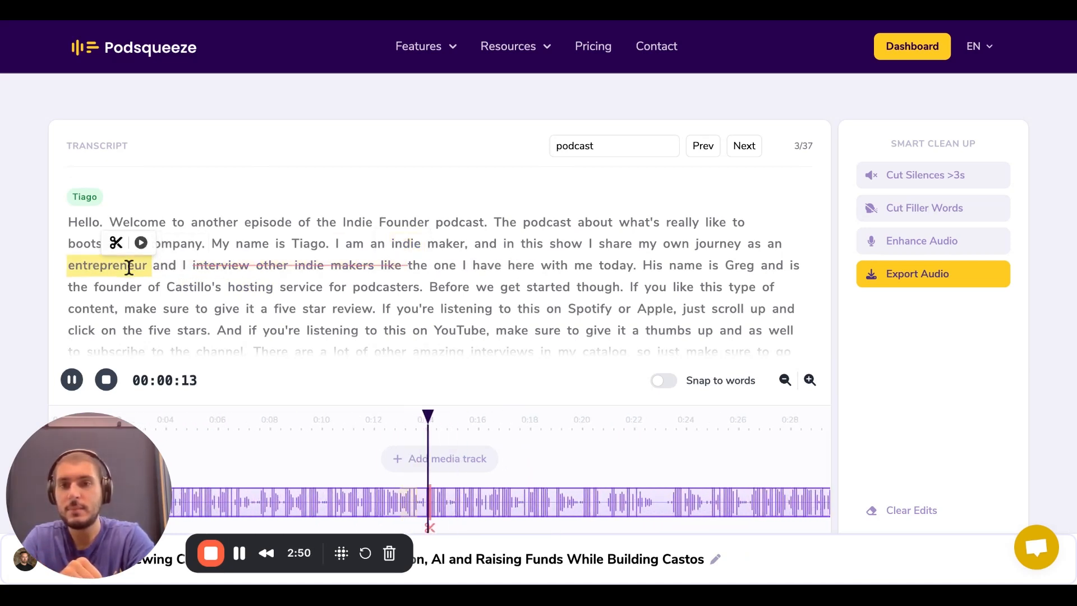
drag(129, 268, 167, 268)
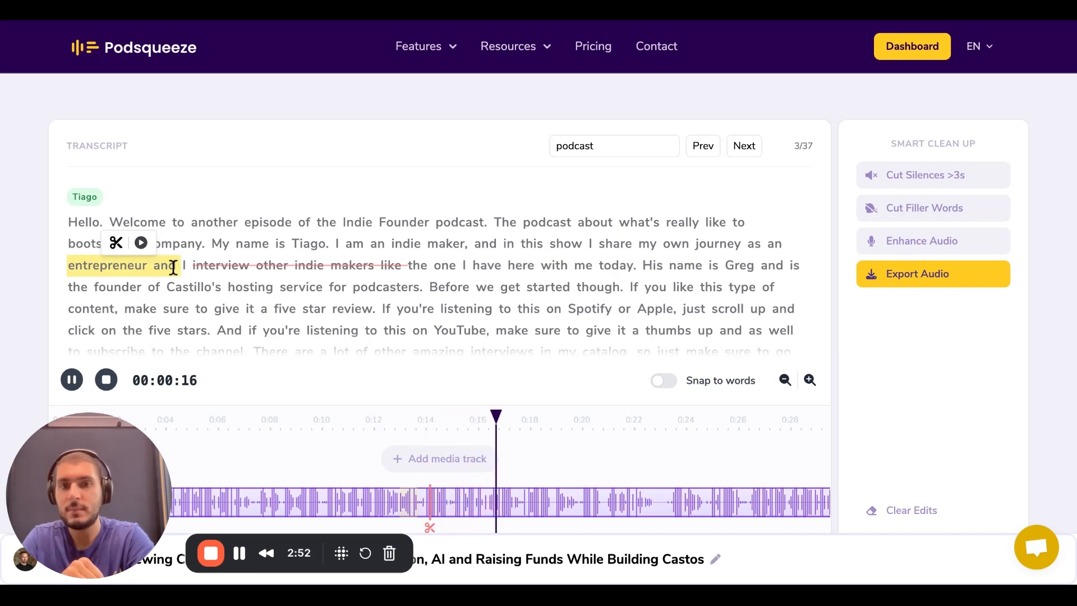
click(73, 381)
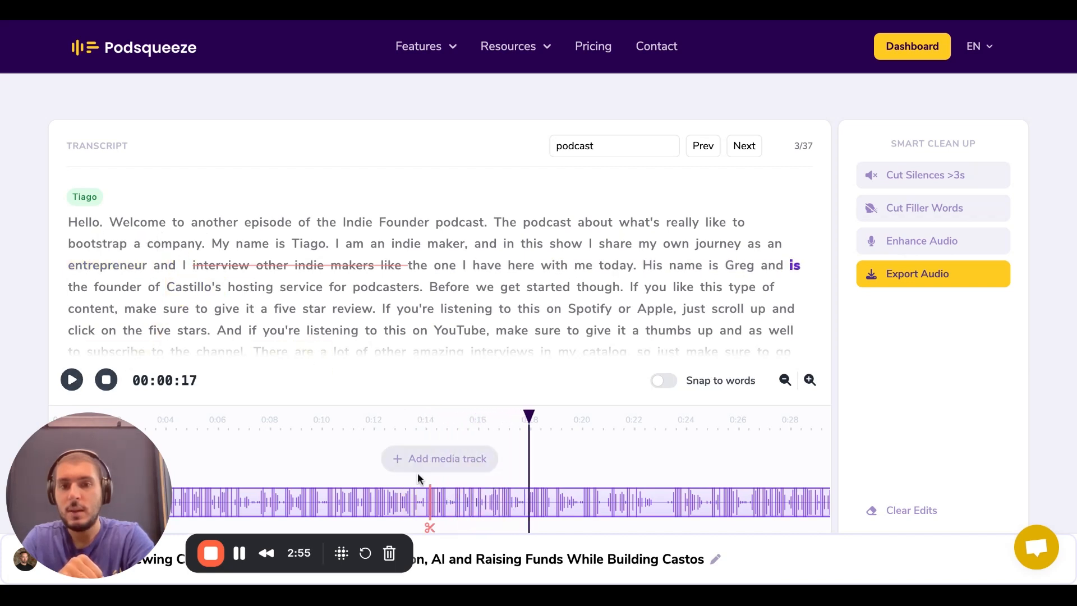
Expand the cut on the enlarged timeline, shift its start slightly forward to just past 0:14, and preview the audio from "and"
scroll(404, 467, down, 1)
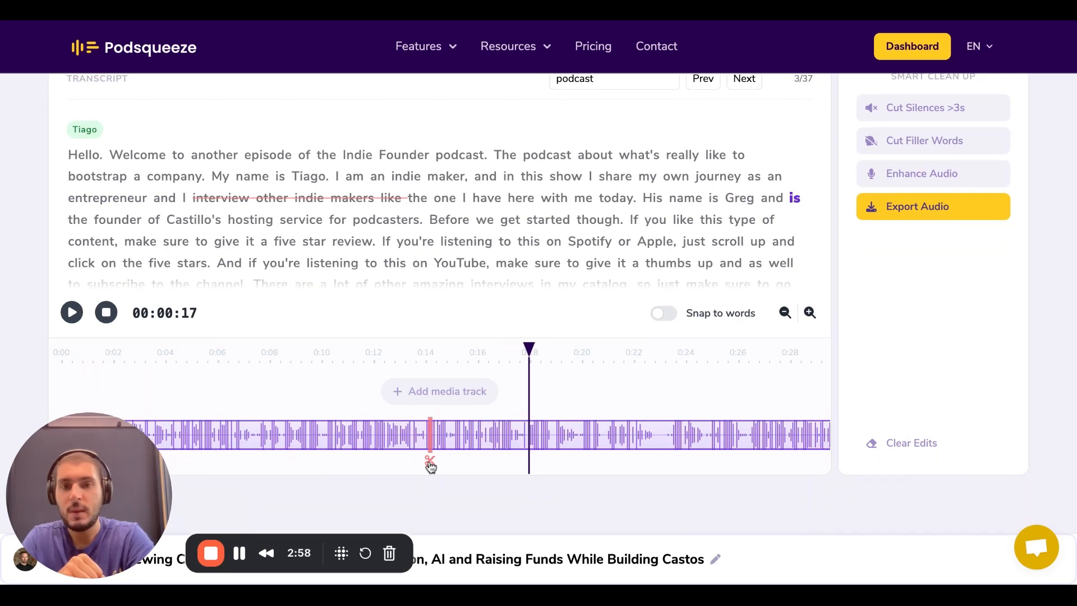
click(431, 463)
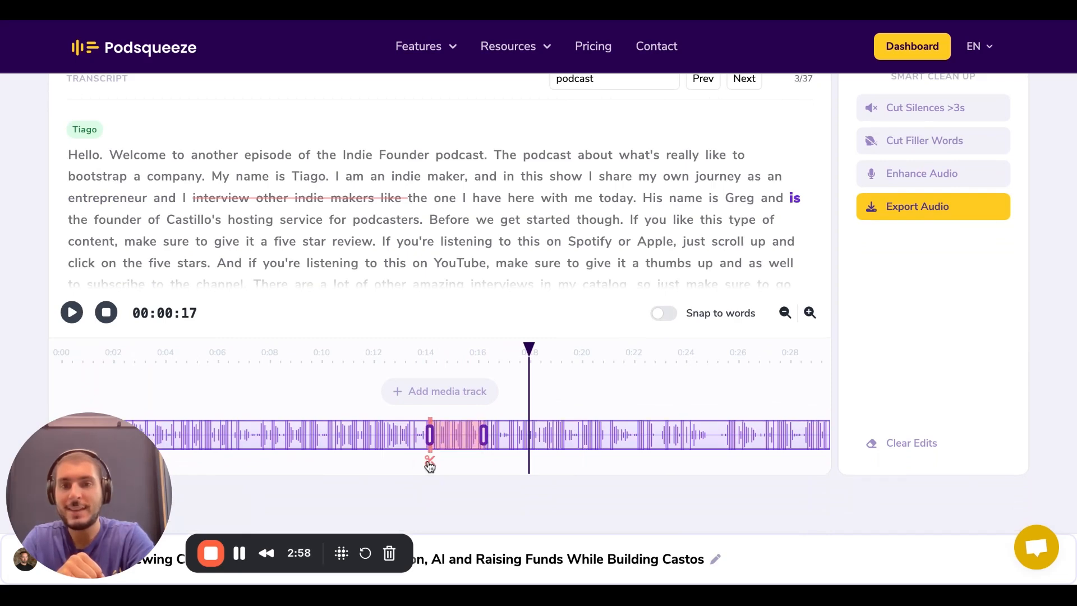
click(809, 314)
click(810, 315)
click(810, 315)
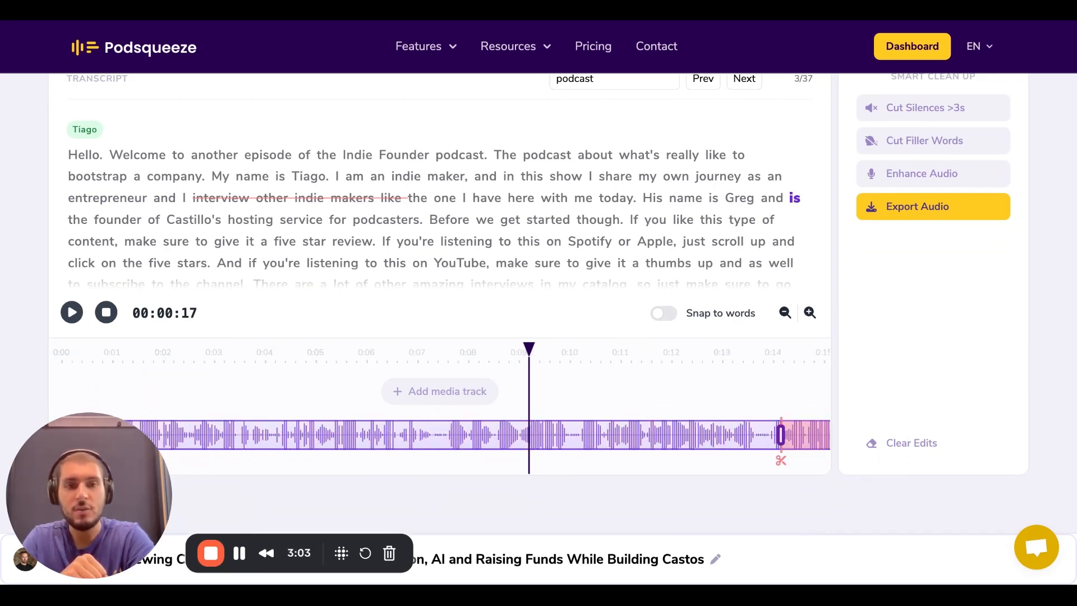
click(810, 314)
scroll(667, 447, right, 10)
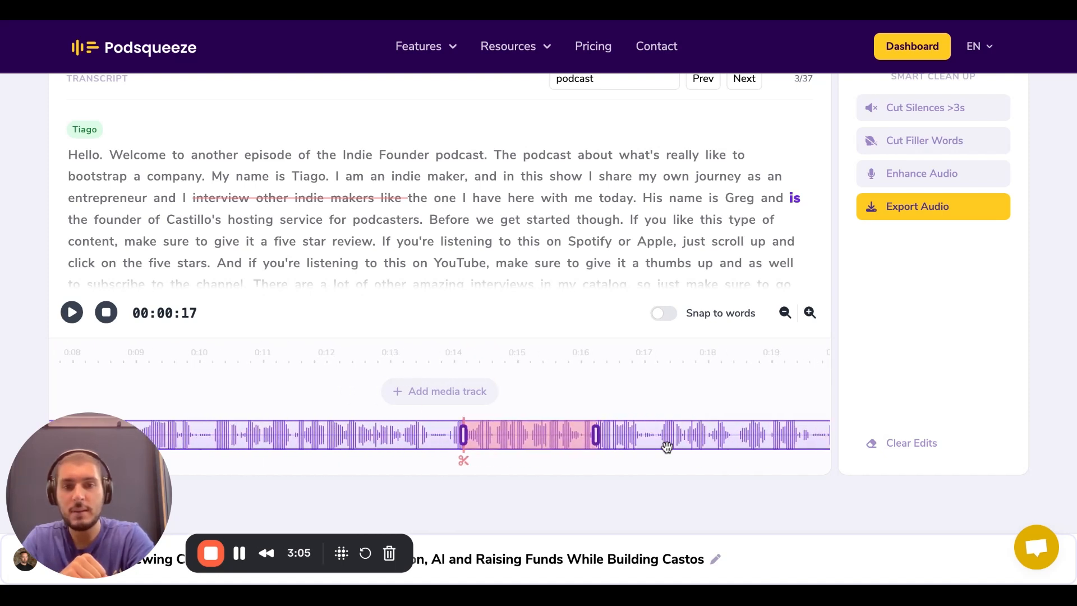
drag(433, 442, 436, 441)
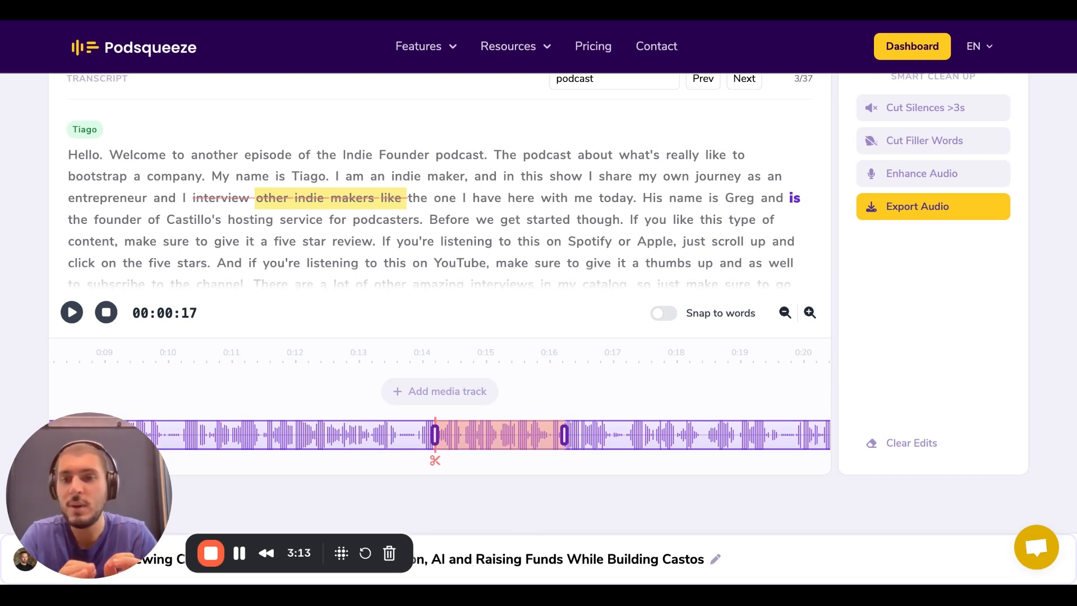
drag(435, 441, 438, 442)
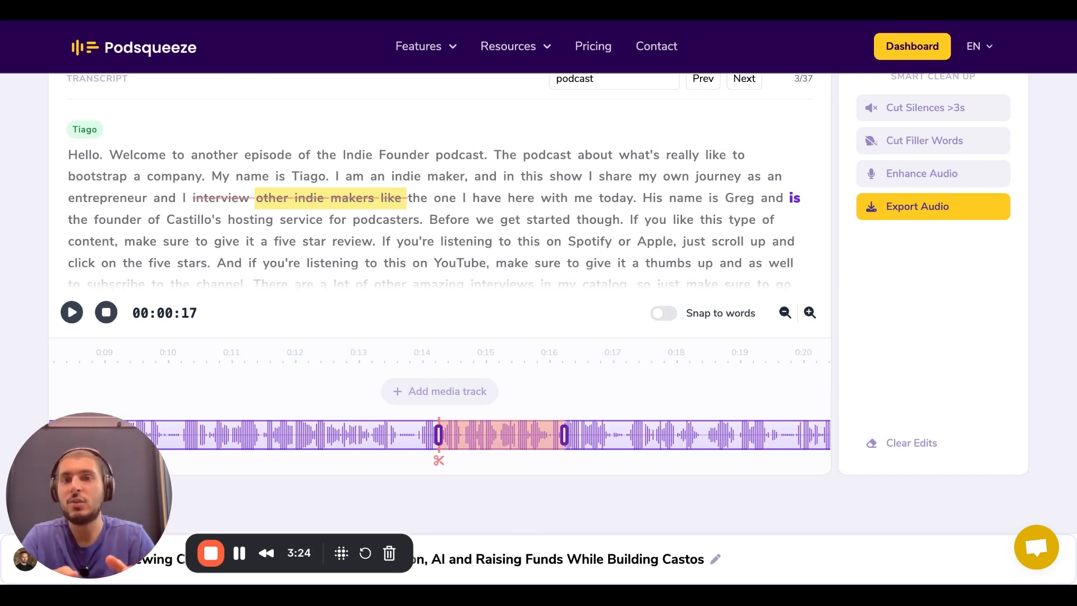
click(164, 196)
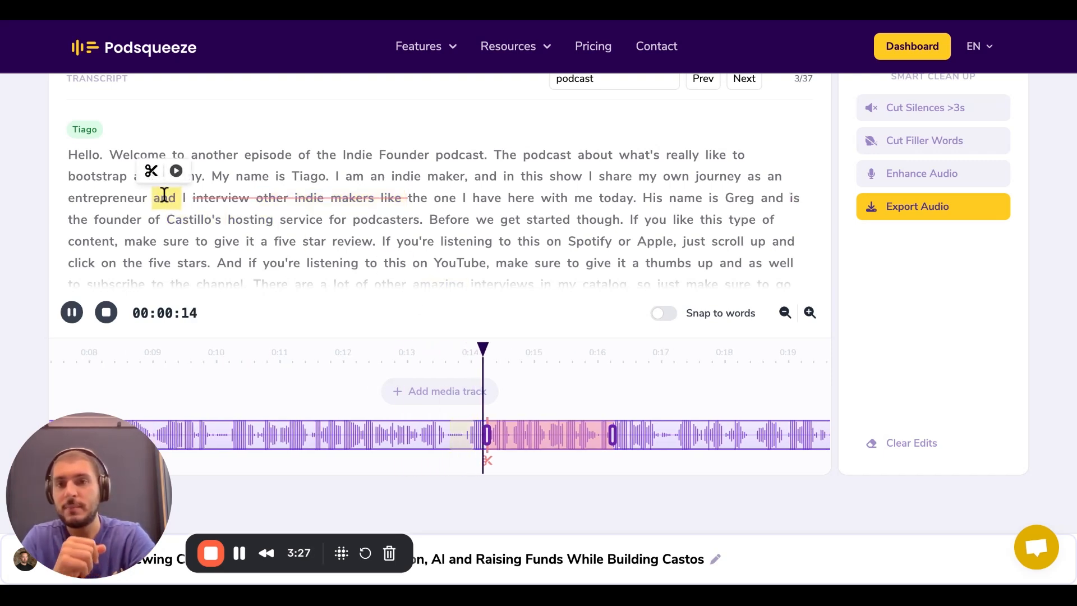
click(72, 312)
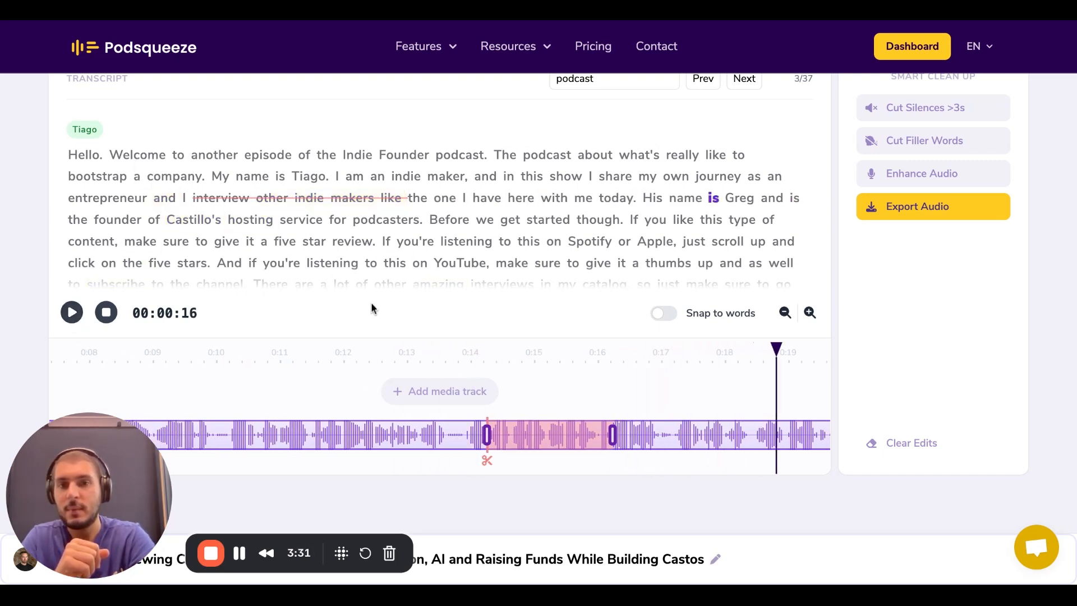
Narrow the cut to the words "other indie" by moving its start to about 0:14.7 and its end to about 0:15.4
drag(485, 437, 513, 443)
drag(613, 442, 560, 442)
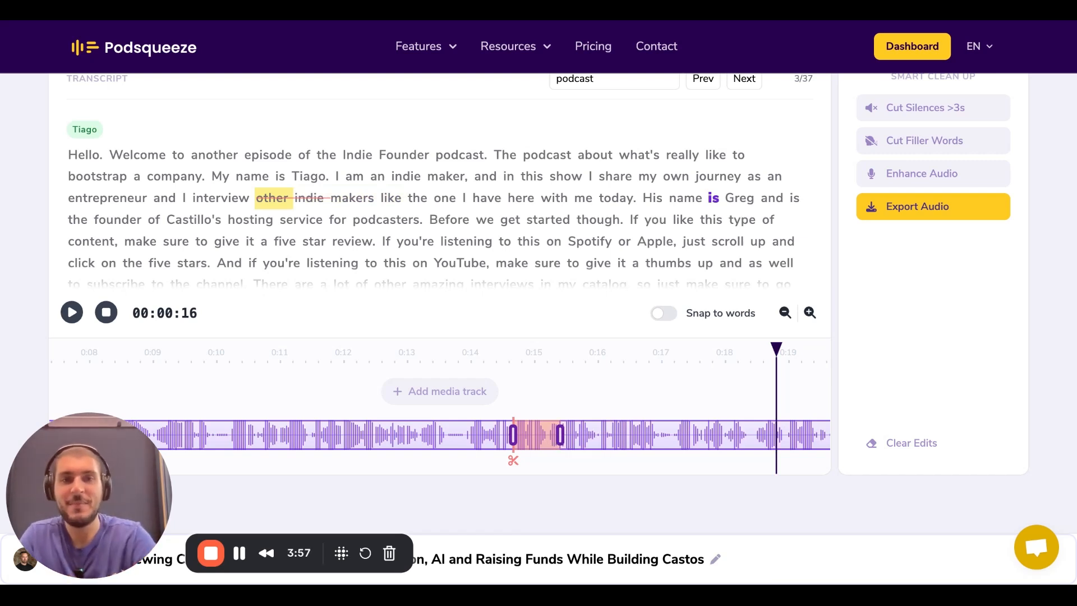
Cut the filler words automatically from the whole episode
scroll(604, 350, up, 3)
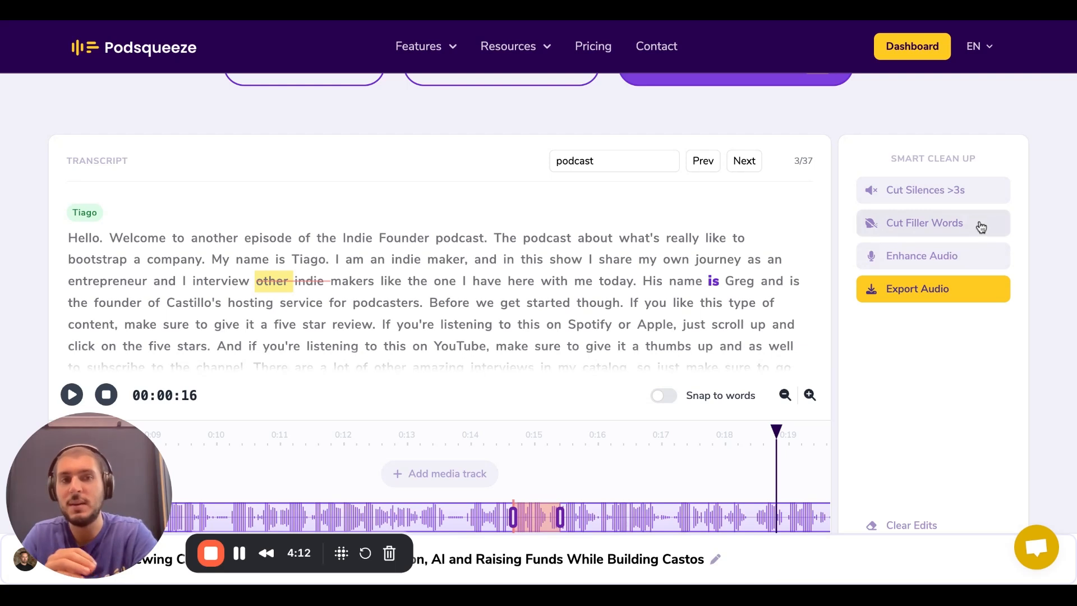
click(957, 231)
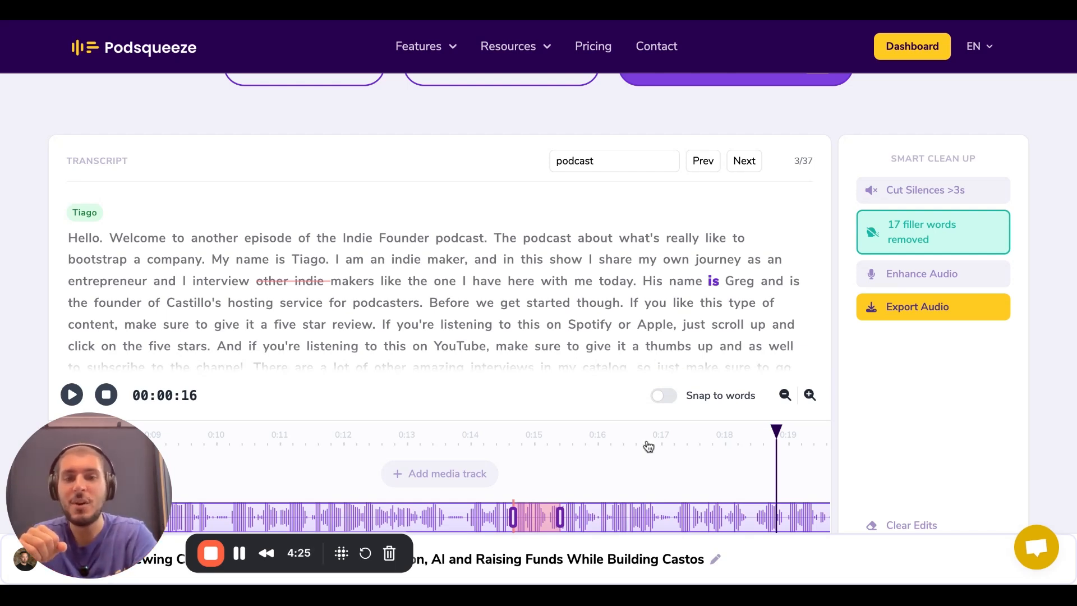
Find the automatically cut "Uh" before "and you lived in France" in the transcript and preview the audio across that cut
scroll(649, 448, down, 2)
scroll(602, 420, right, 10)
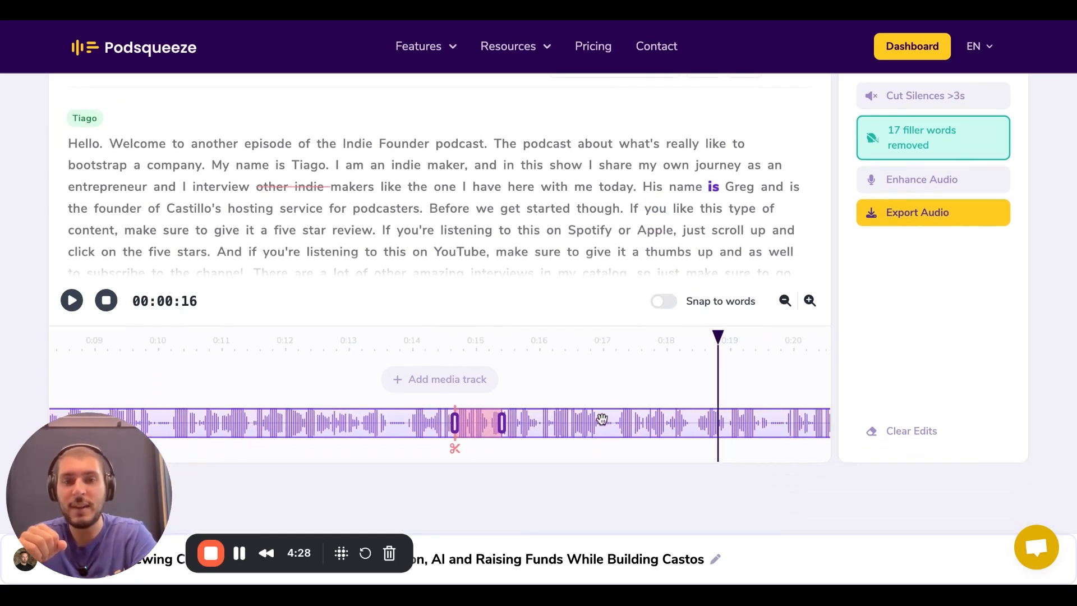
scroll(493, 171, down, 12)
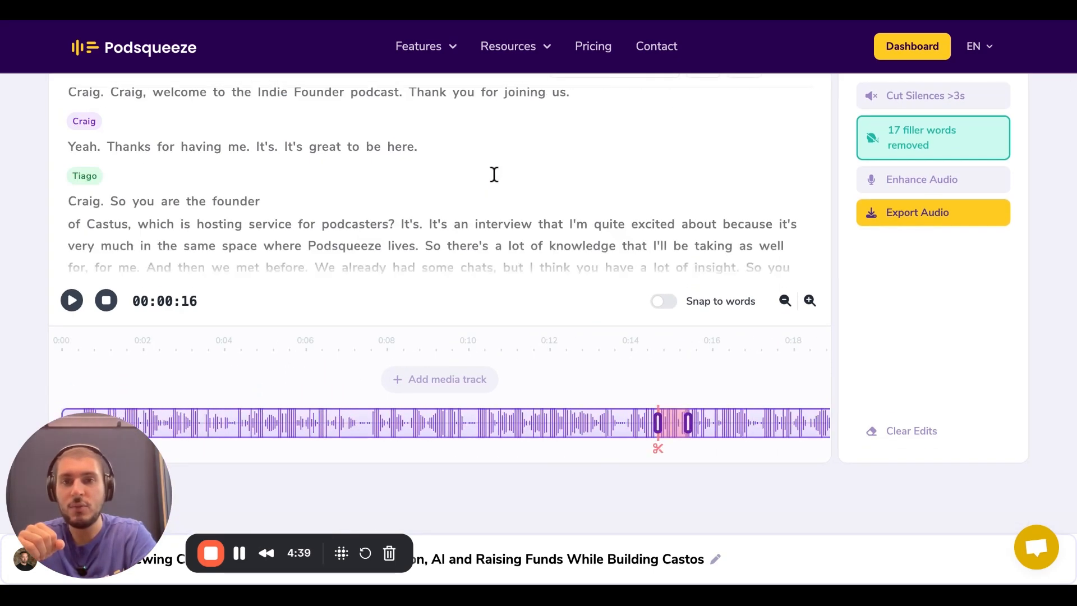
scroll(496, 212, down, 1)
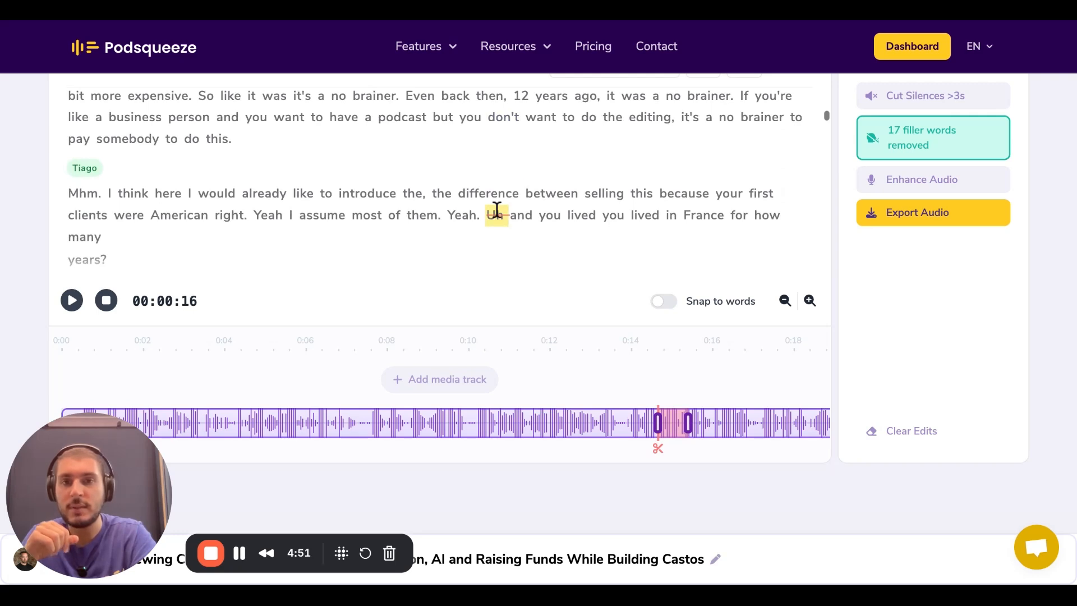
scroll(508, 219, down, 1)
scroll(447, 201, down, 1)
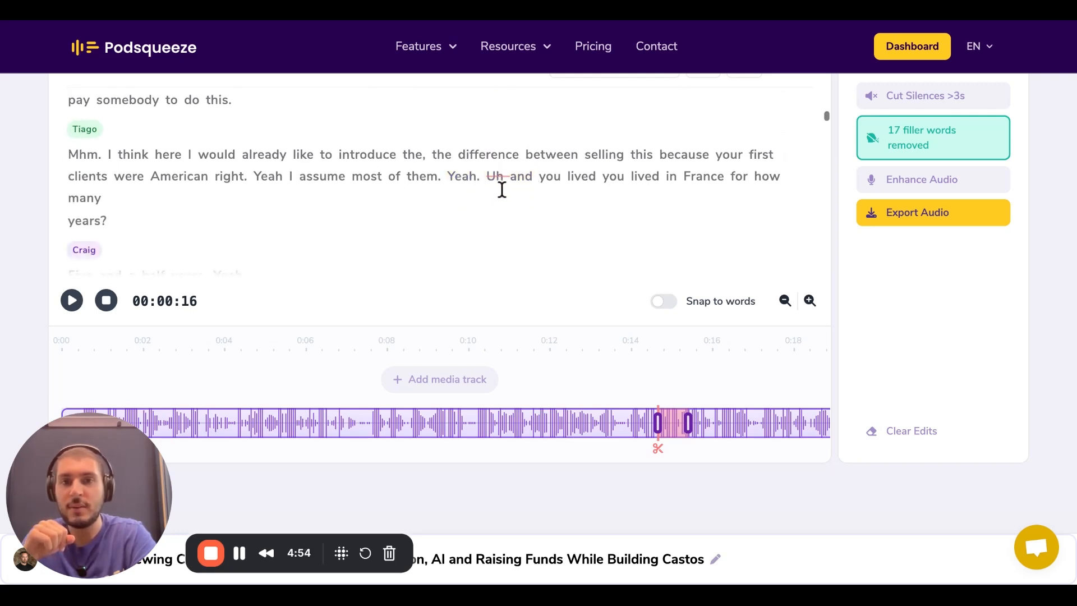
scroll(483, 186, down, 1)
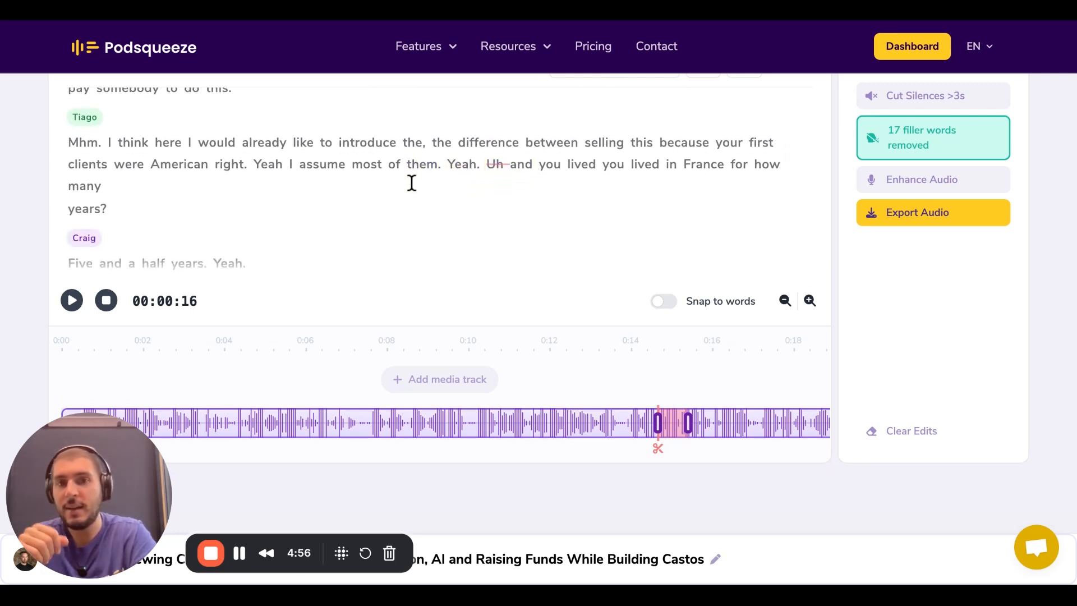
click(397, 166)
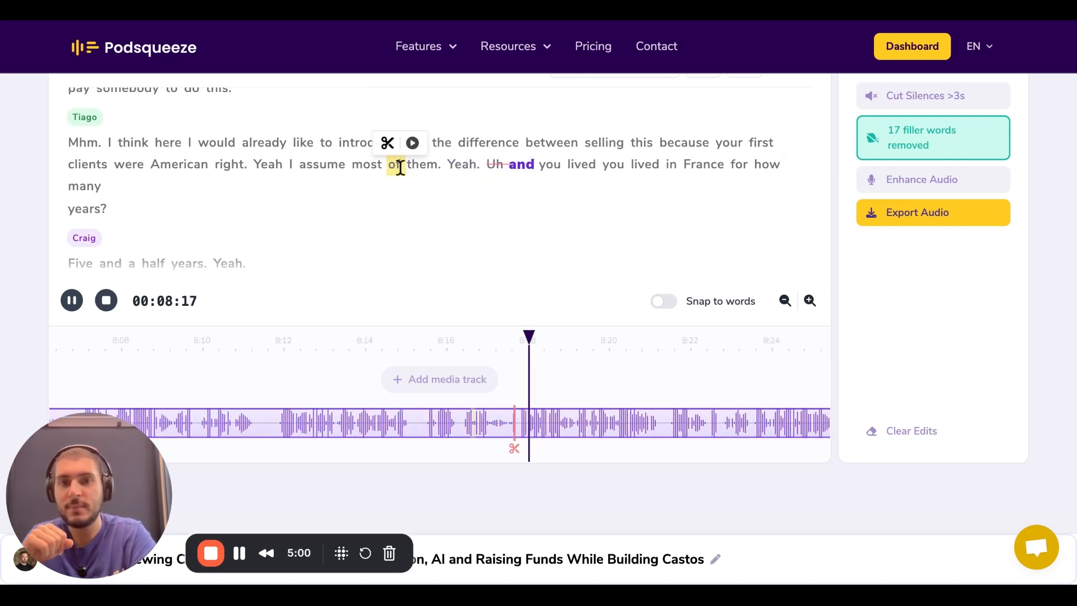
click(71, 302)
Try to cut the silences longer than 3 seconds from the episode
scroll(71, 303, up, 1)
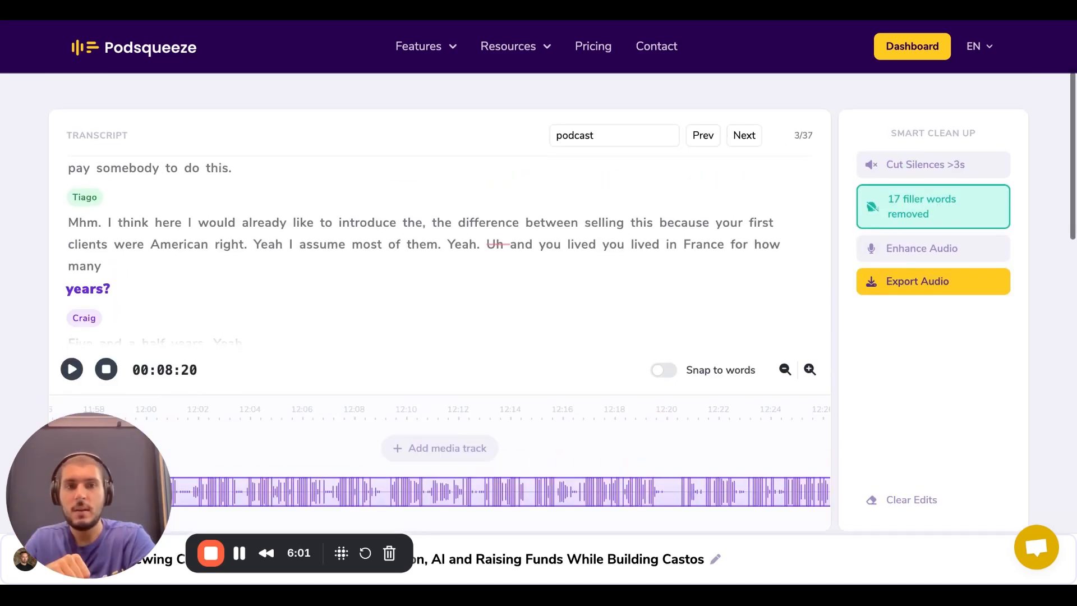
click(932, 172)
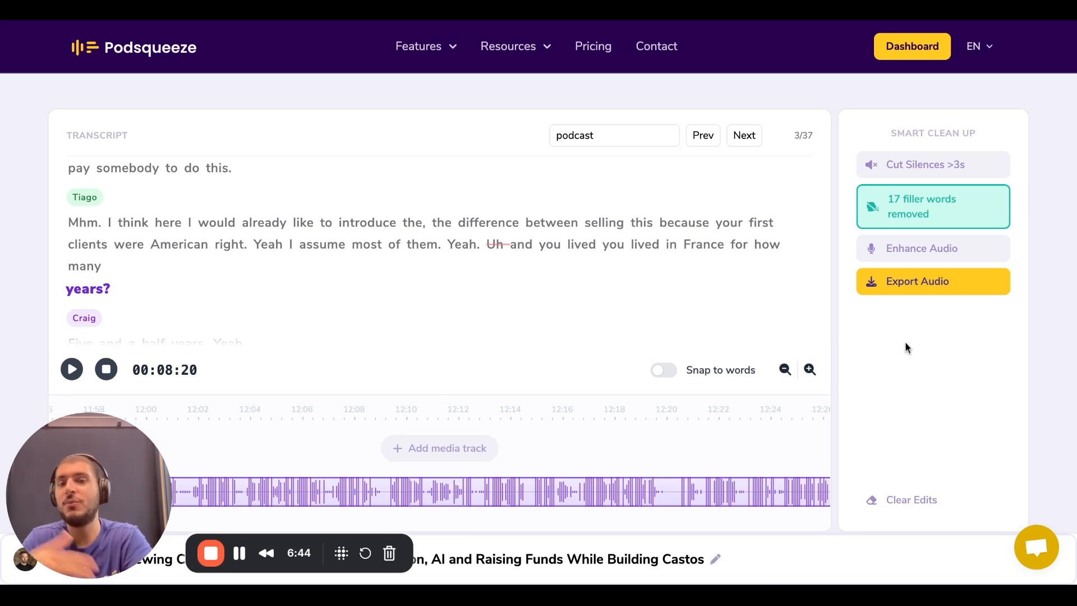
scroll(861, 360, down, 2)
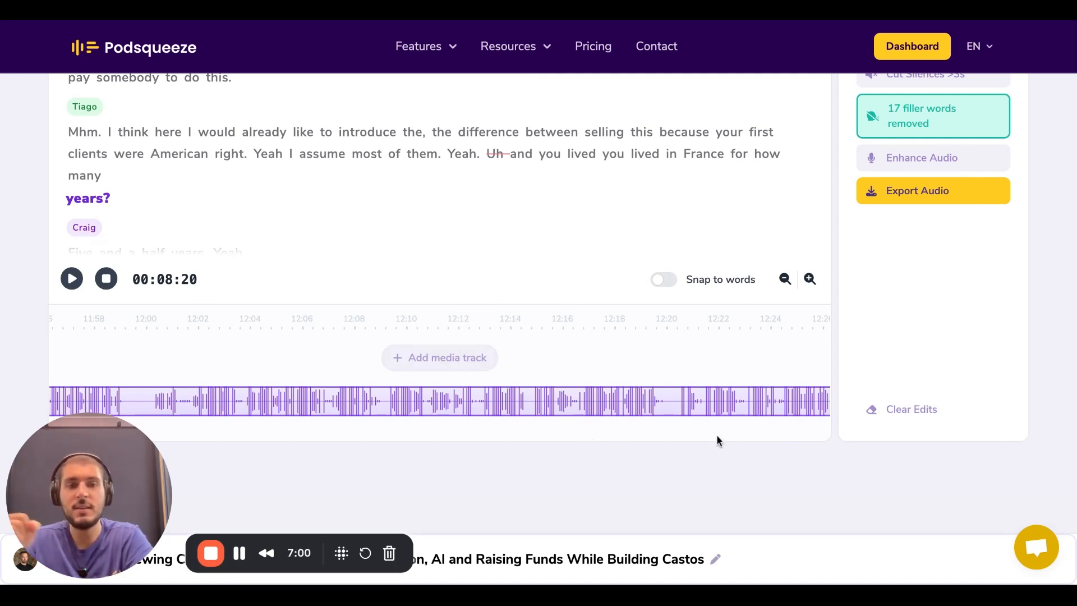
scroll(818, 423, up, 2)
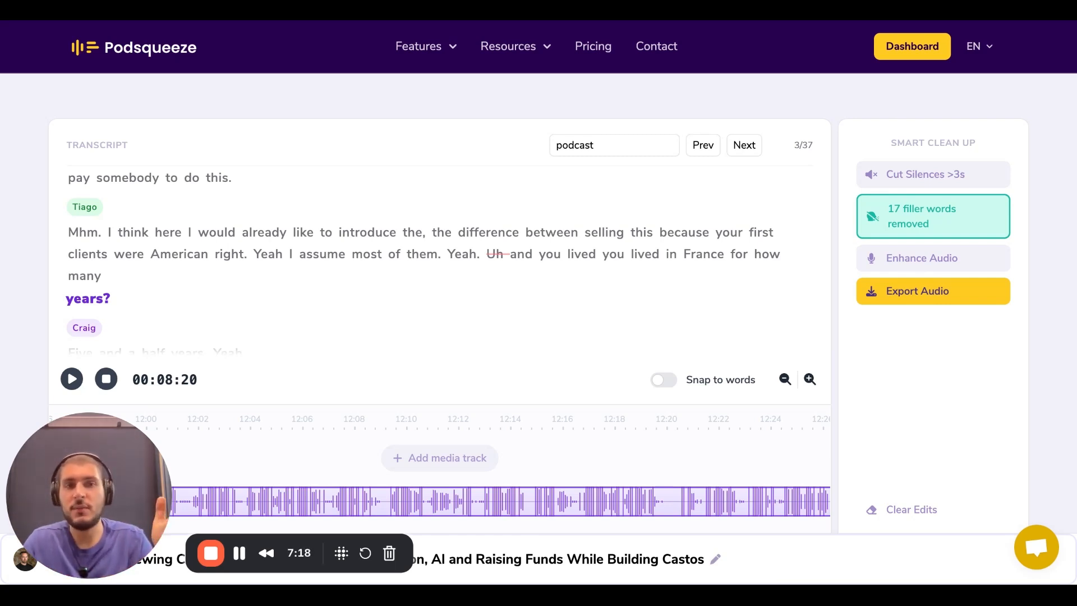
Leave the audio editor to view the episode's video clips and images and its written content results
scroll(1027, 336, up, 3)
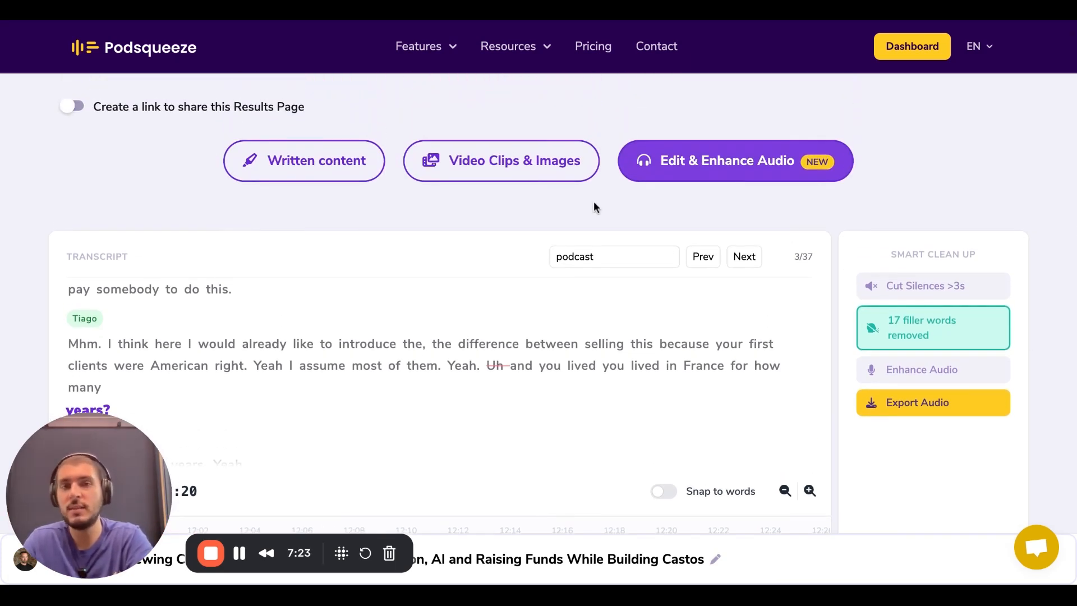
click(516, 176)
click(320, 169)
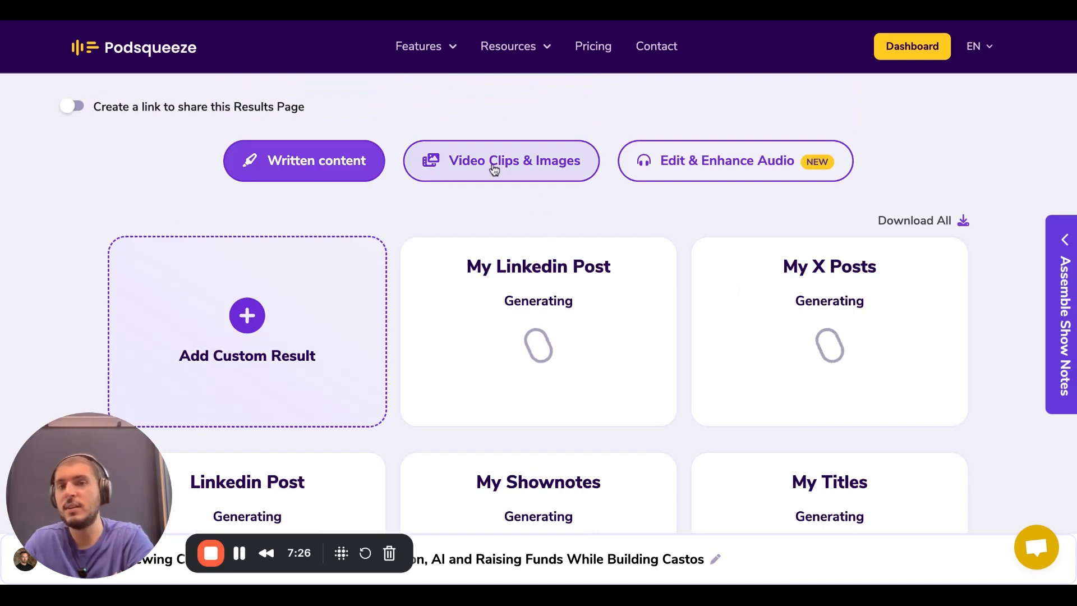